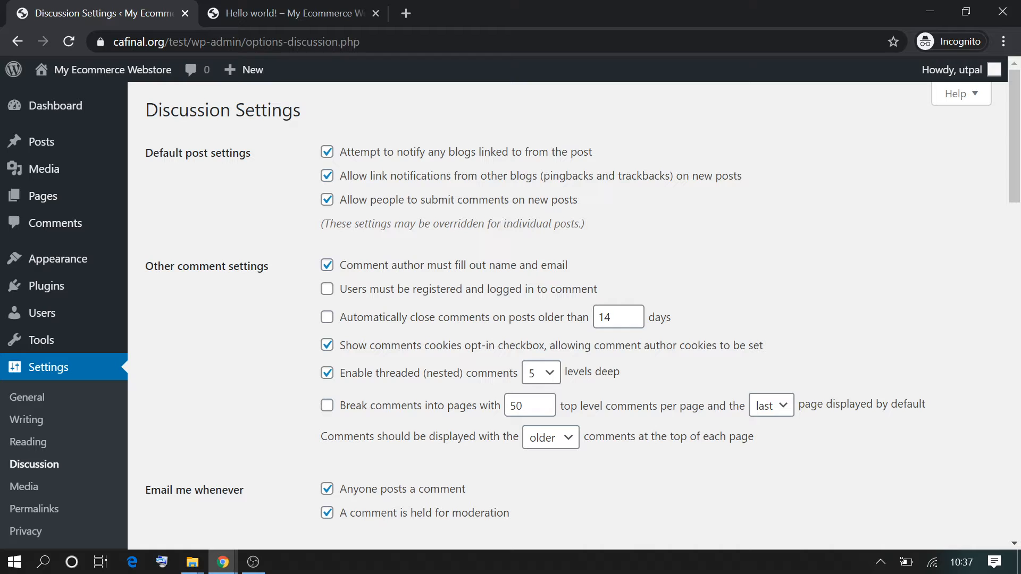
pyautogui.click(326, 206)
pyautogui.click(325, 199)
pyautogui.scroll(-1, 330, 255)
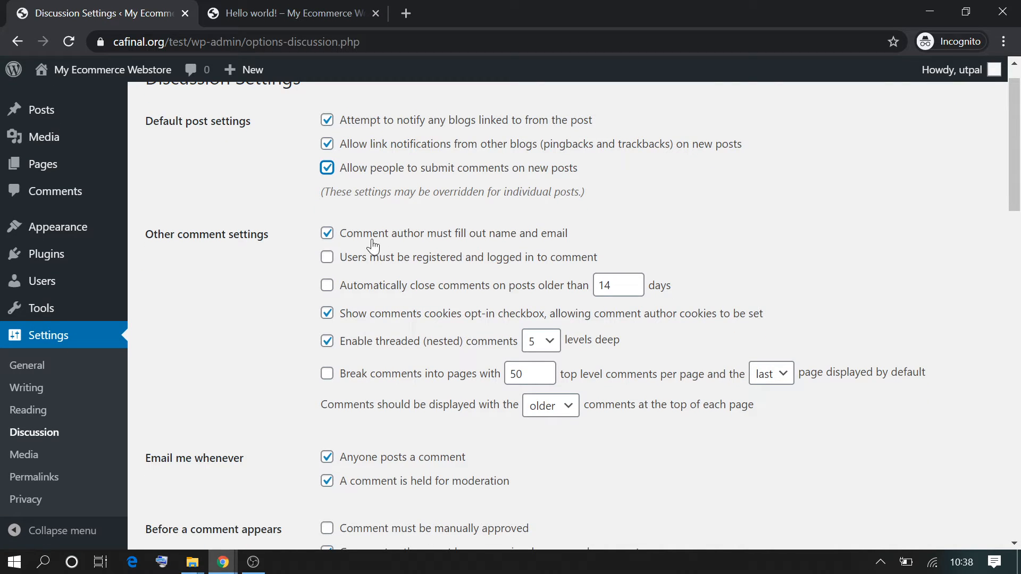
pyautogui.click(515, 240)
pyautogui.click(515, 244)
# Step: Switch to the Hello world! post and look at its Leave a Reply form as a logged-in user
pyautogui.hotkey('ctrl', 'Tab')
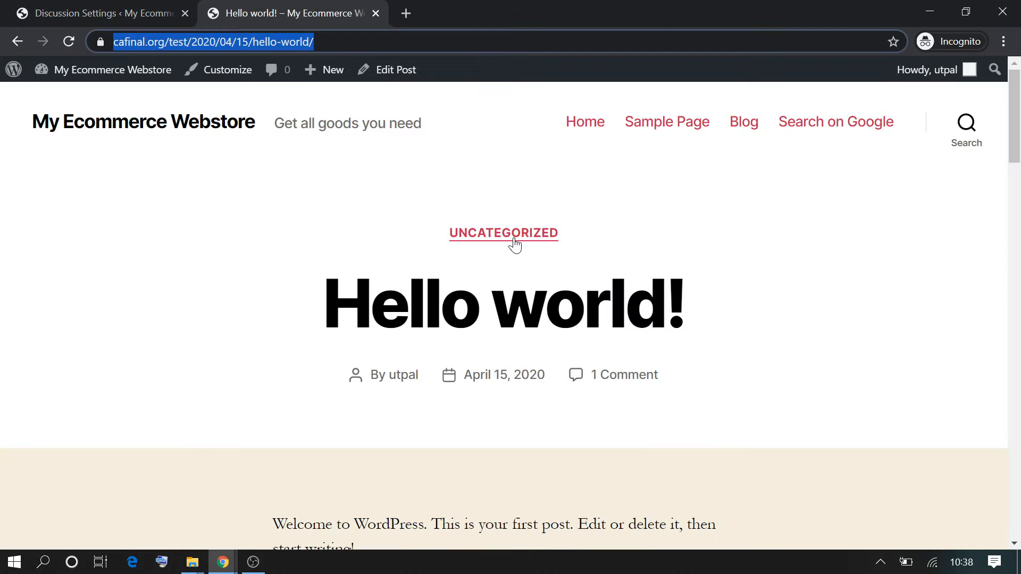
pyautogui.scroll(-1, 510, 244)
pyautogui.scroll(-12, 502, 410)
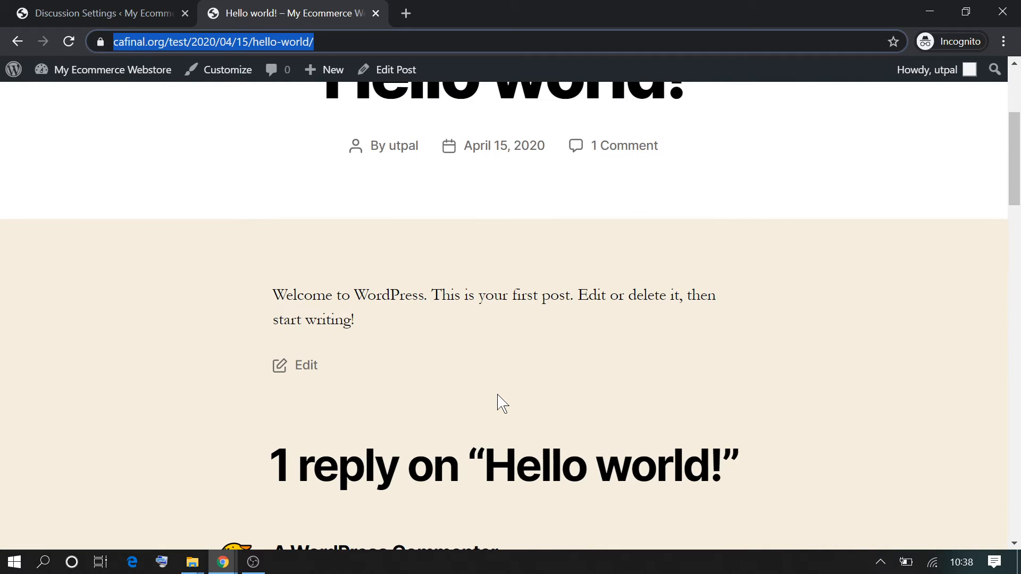
pyautogui.scroll(-6, 501, 410)
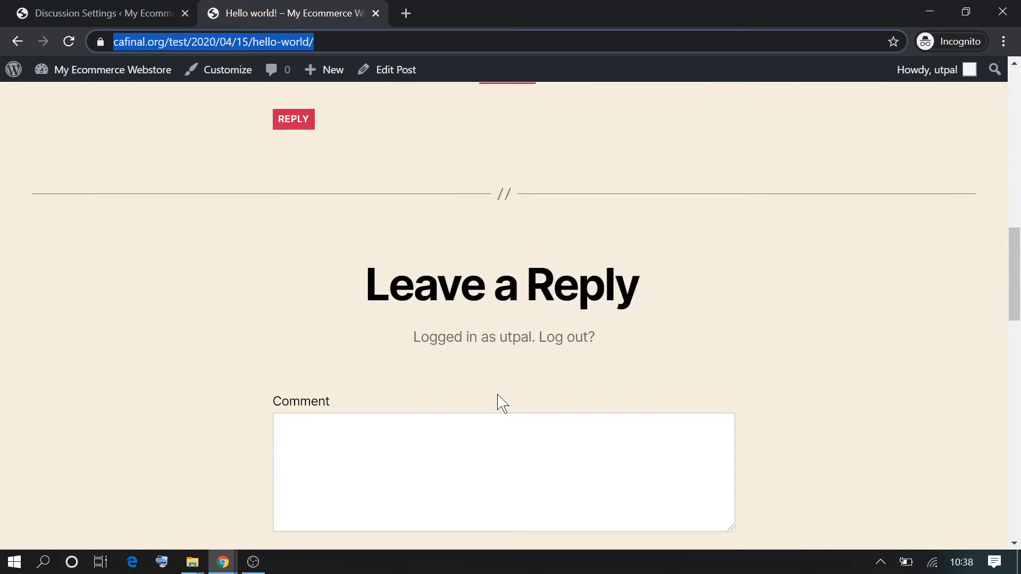
pyautogui.scroll(1, 499, 403)
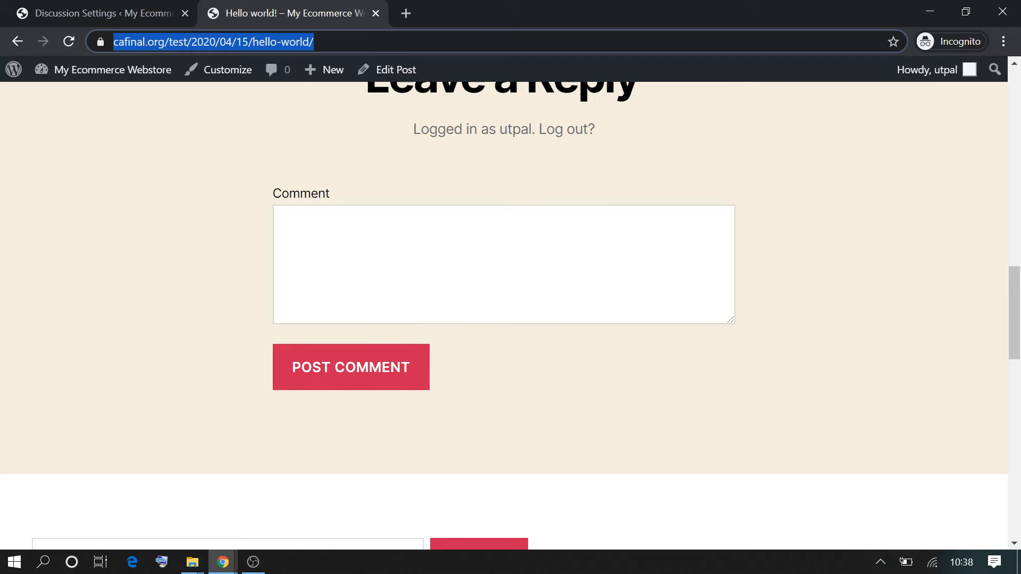
pyautogui.scroll(1, 504, 315)
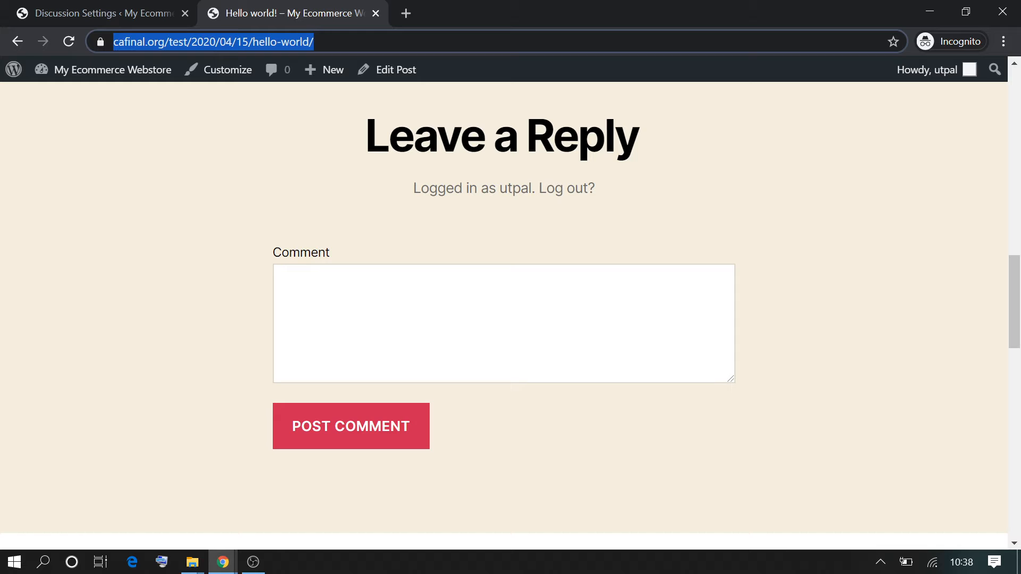
# Step: Open cafinal.org/test/2020/04/15/hello-world/ in a new non-incognito window and view the comment form as a logged-out visitor
pyautogui.hotkey('ctrl', 'n')
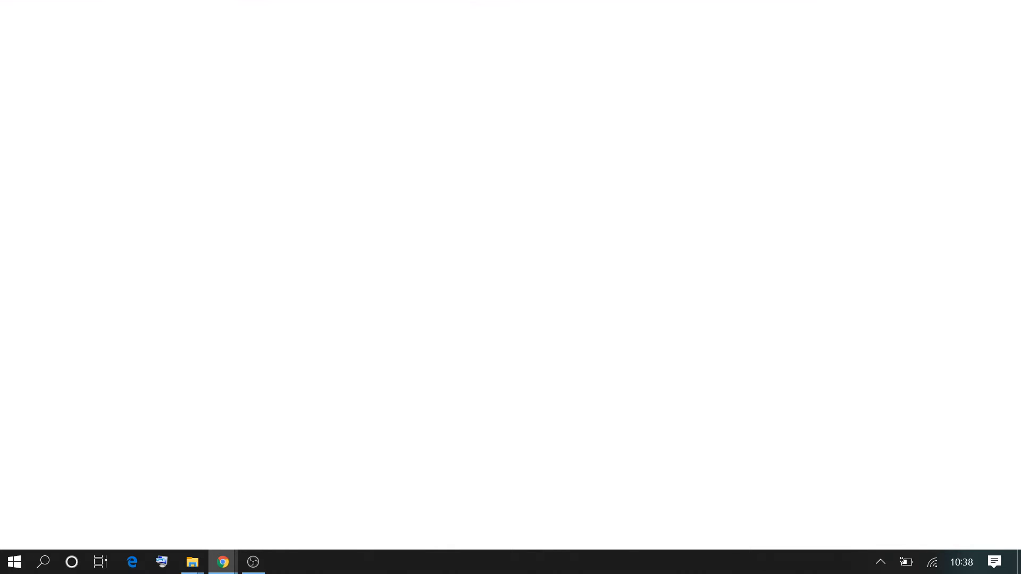
pyautogui.write('https://cafinal.org/test/2020/04/15/hello-world/')
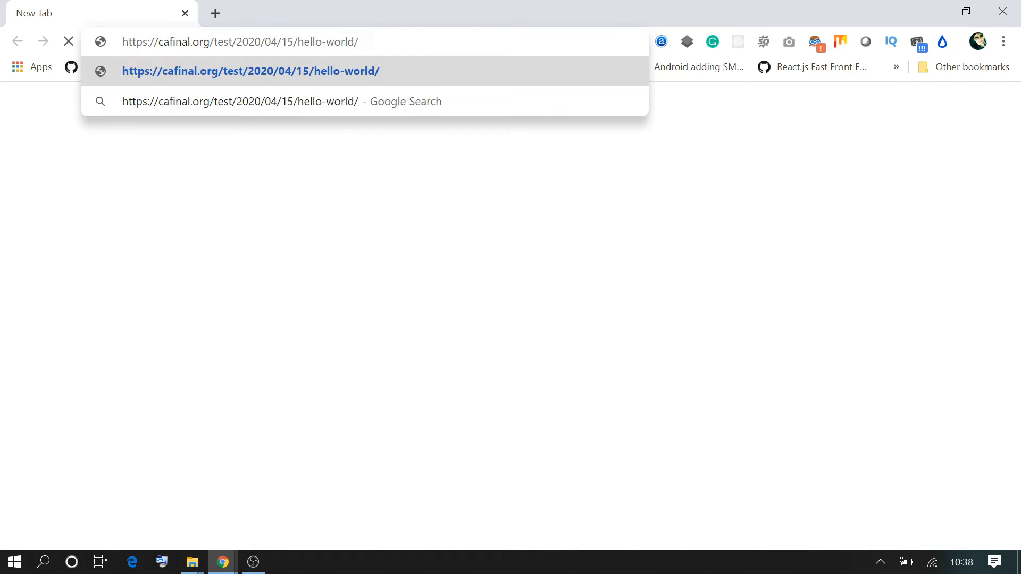
pyautogui.press('Return')
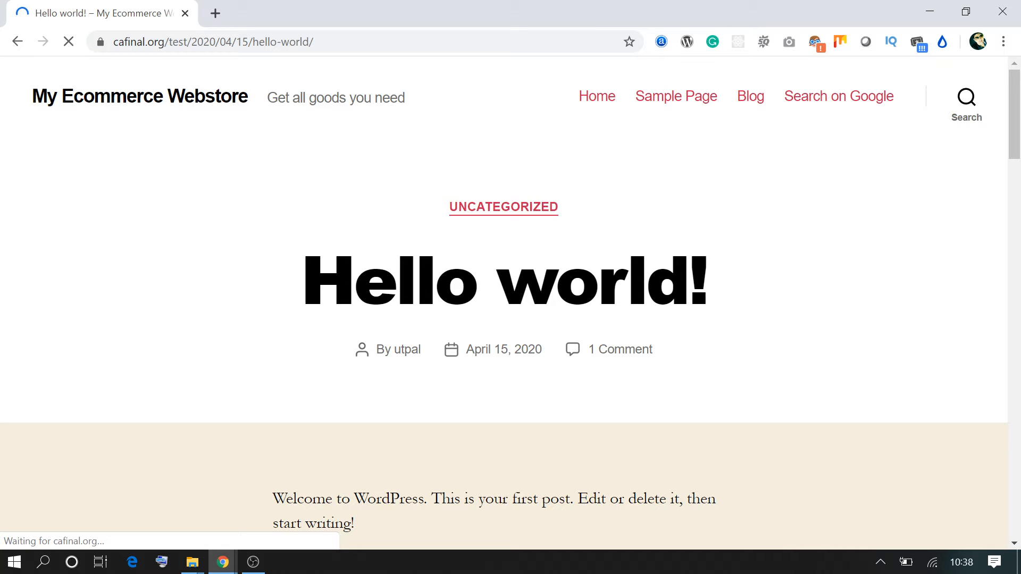
pyautogui.scroll(-15, 520, 177)
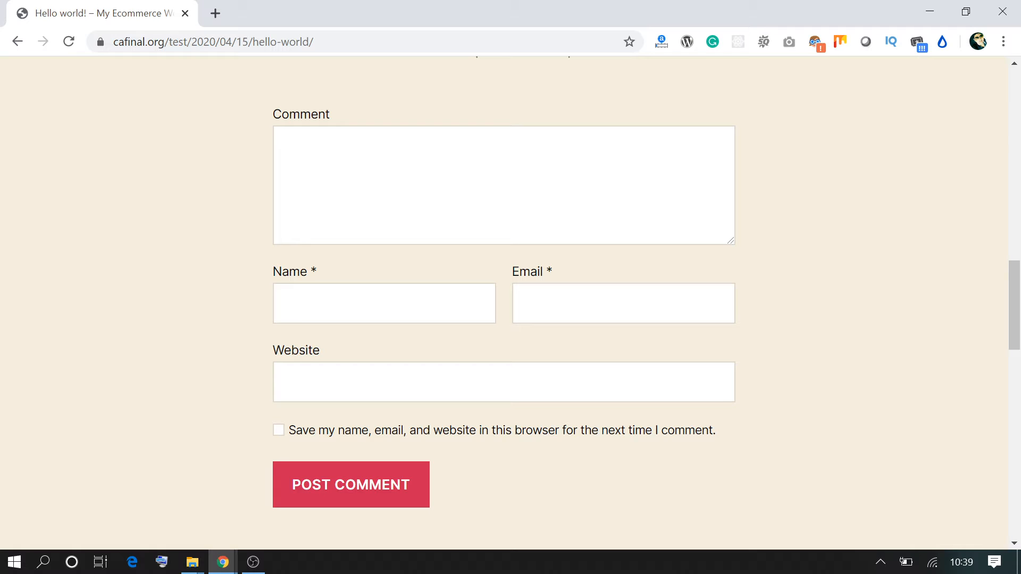
# Step: Compare the comment form fields between the logged-in incognito window and the logged-out window
pyautogui.hotkey('alt', 'Tab')
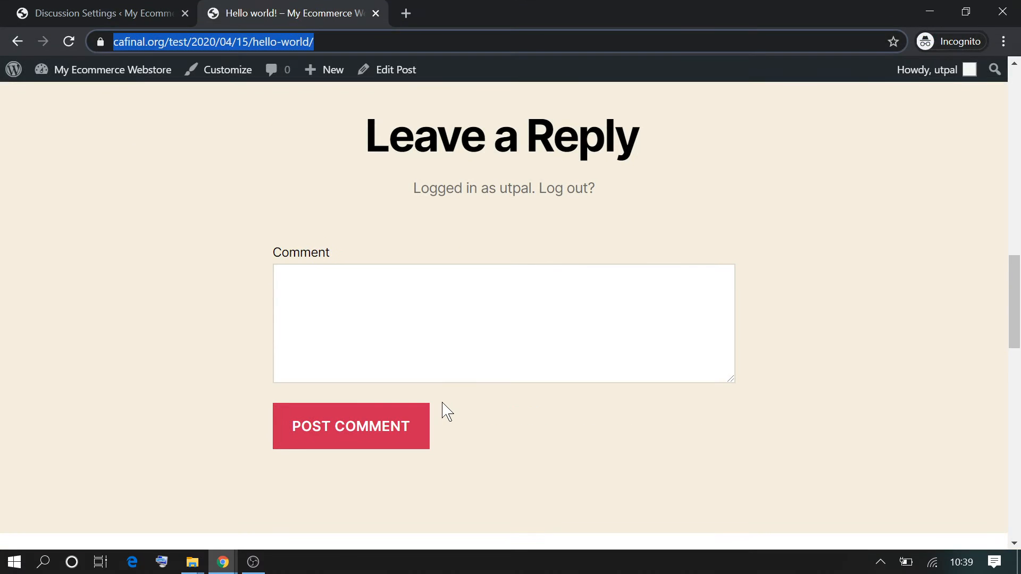
pyautogui.hotkey('alt', 'Tab')
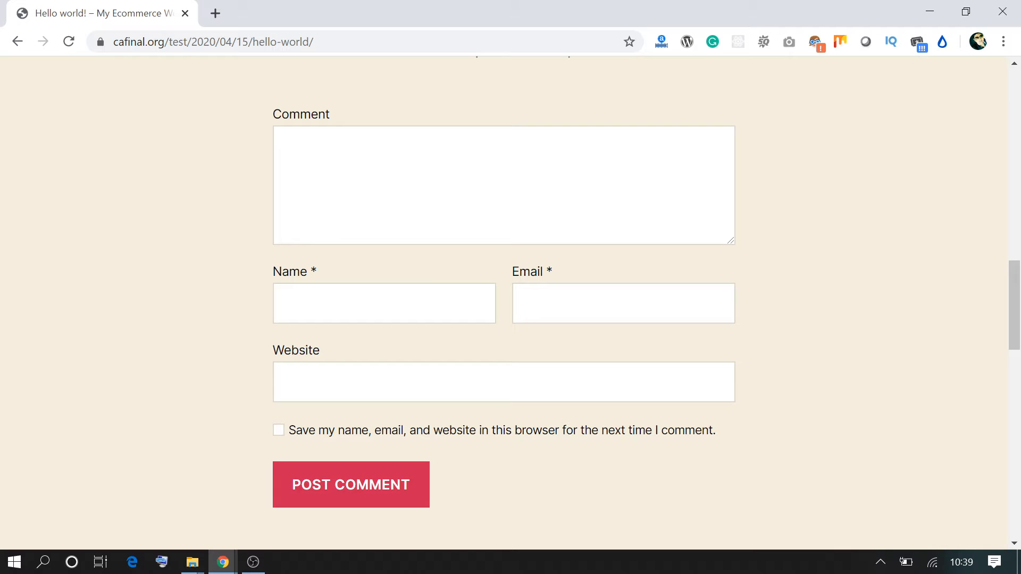
pyautogui.hotkey('alt', 'Tab')
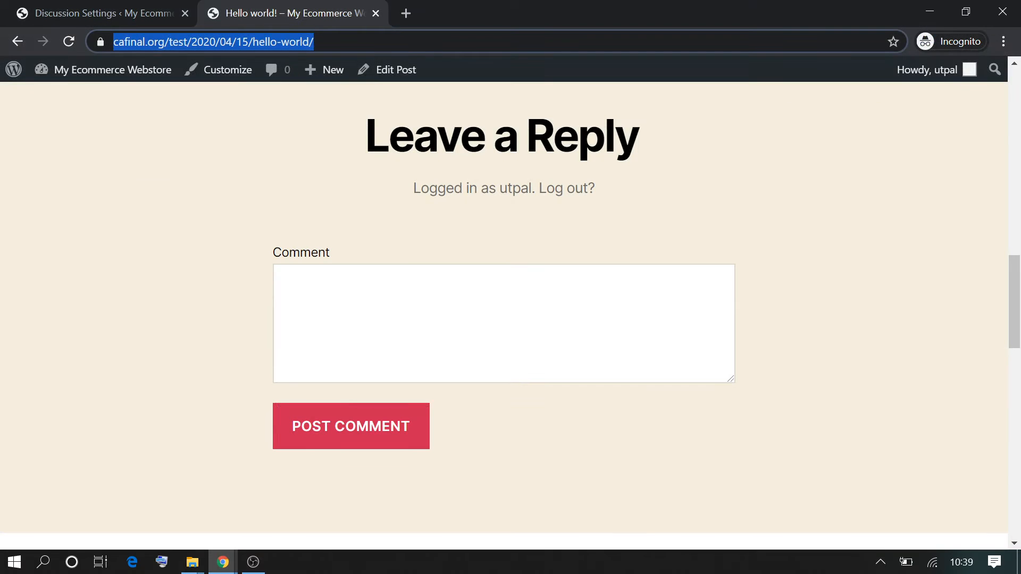
# Step: Return to the Discussion Settings page and review the avatar display, maximum rating and default avatar options
pyautogui.click(21, 11)
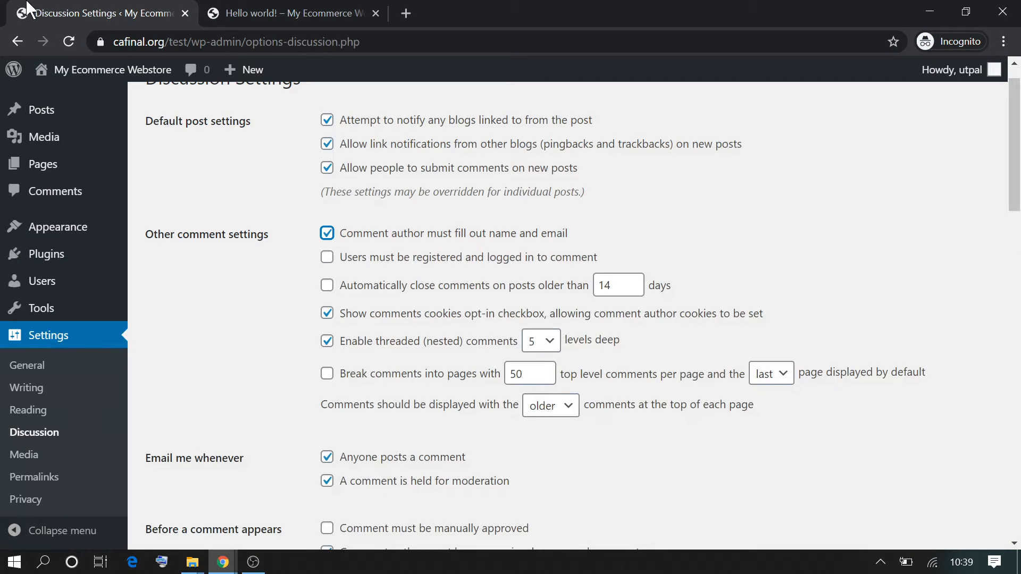
pyautogui.scroll(-10, 426, 426)
pyautogui.scroll(-10, 397, 396)
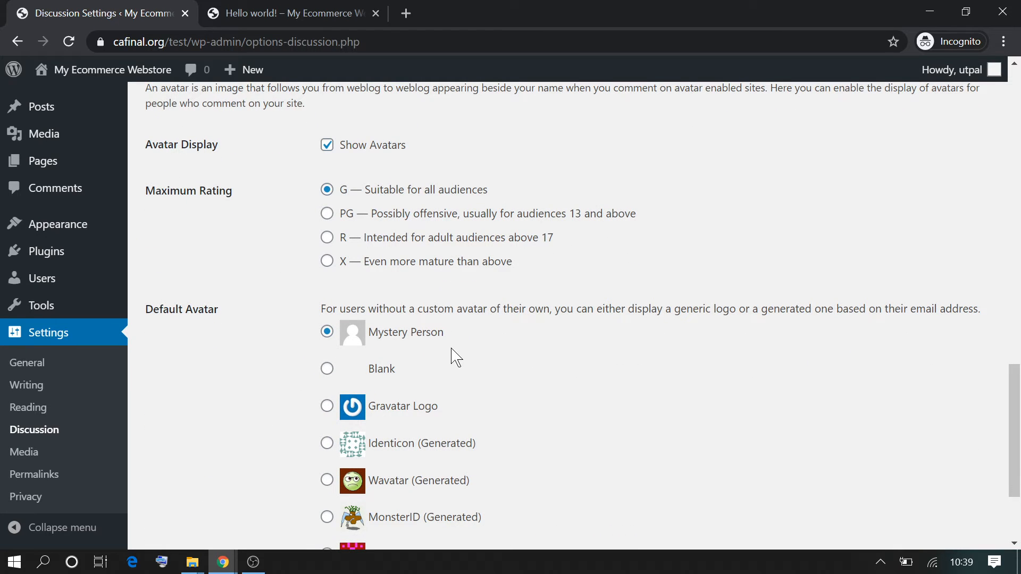
pyautogui.scroll(-3, 457, 357)
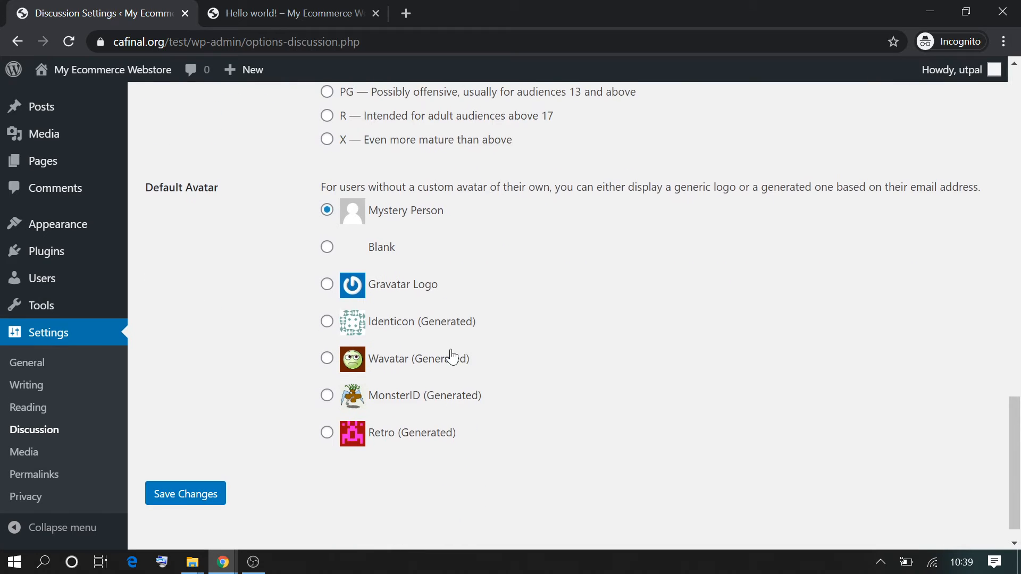
pyautogui.scroll(1, 452, 358)
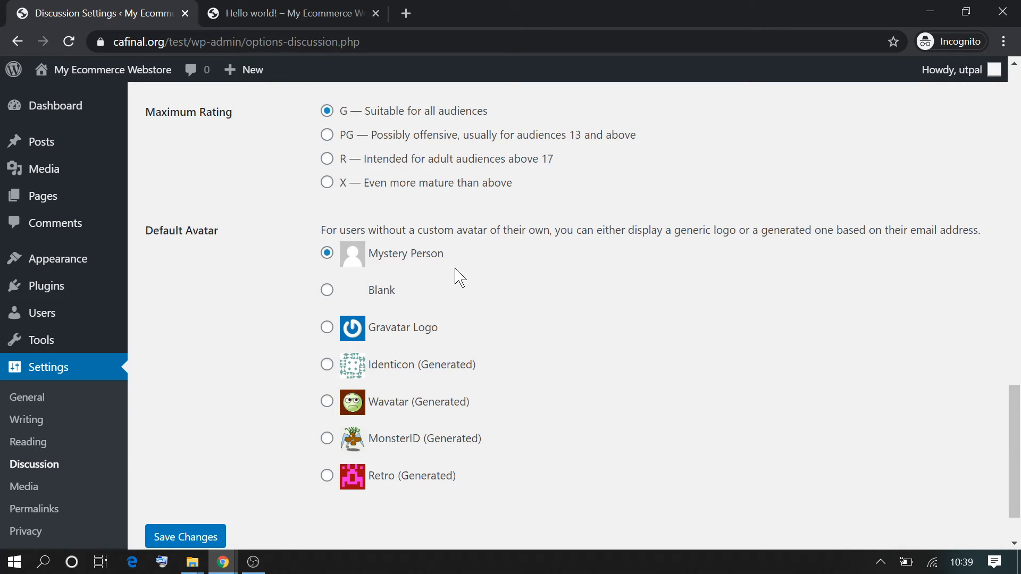
# Step: Search Google for gravatar in a new tab
pyautogui.click(402, 8)
pyautogui.write('fg')
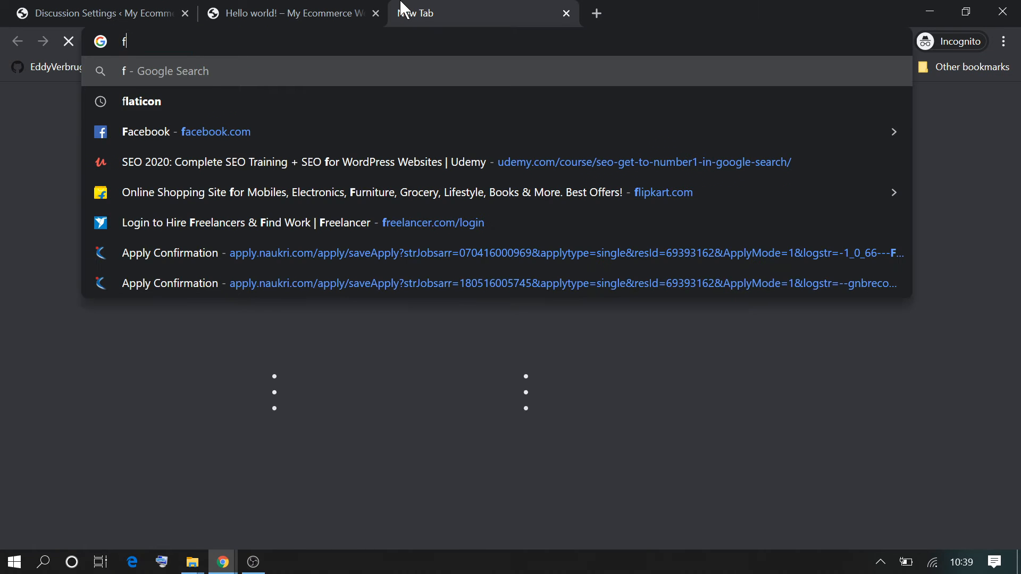
pyautogui.press('BackSpace')
pyautogui.press('BackSpace')
pyautogui.write('gravt')
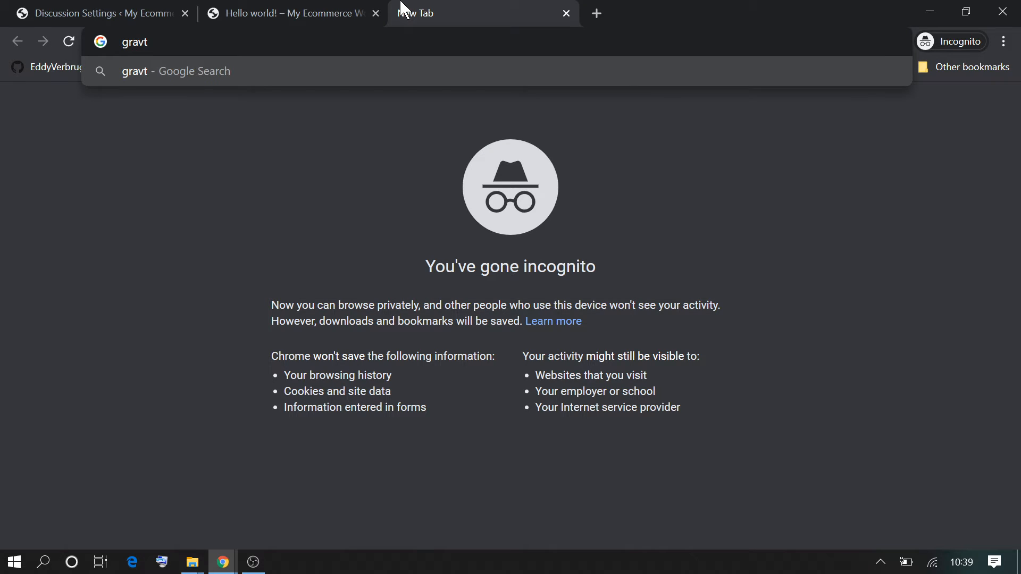
pyautogui.press('BackSpace')
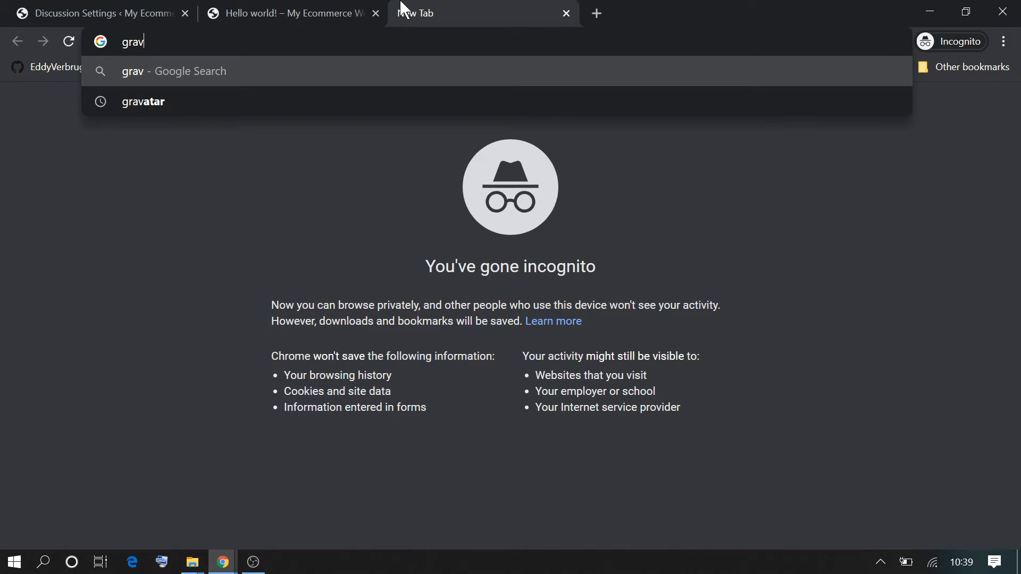
pyautogui.press('Down')
pyautogui.press('Return')
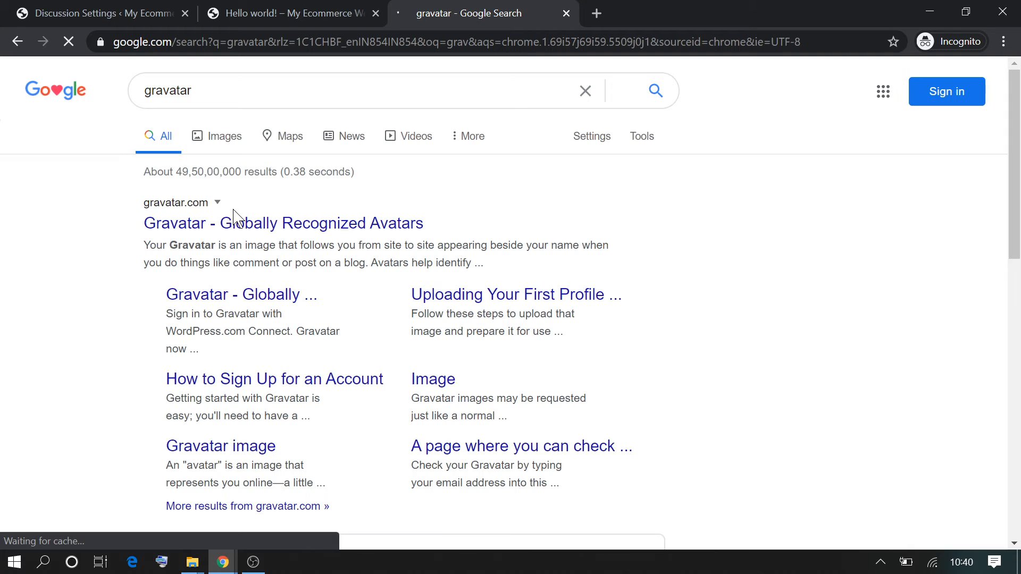
# Step: Open the Gravatar - Globally Recognized Avatars search result and look over the site's home page
pyautogui.click(223, 230)
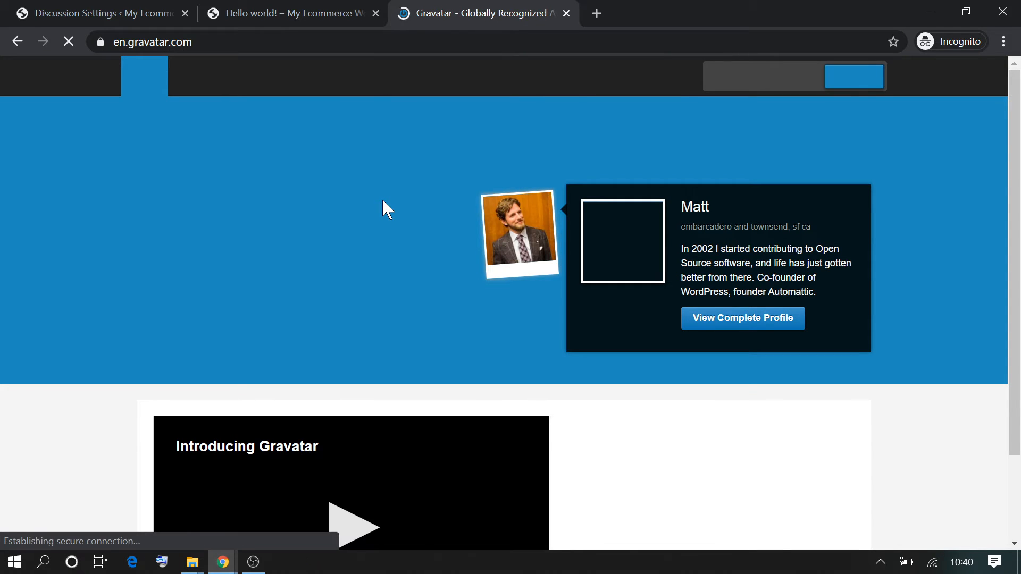
pyautogui.scroll(-7, 383, 194)
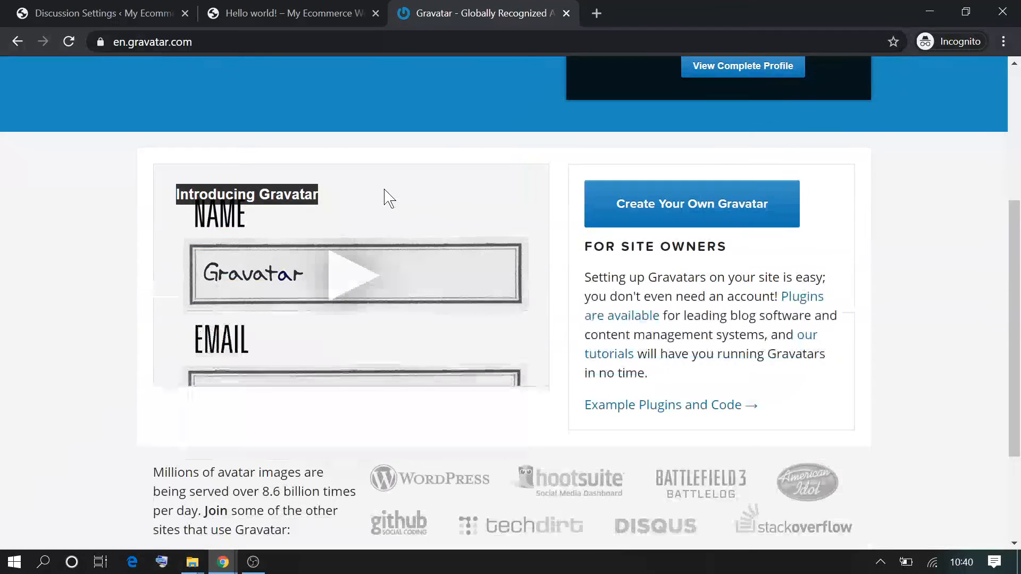
pyautogui.scroll(8, 383, 180)
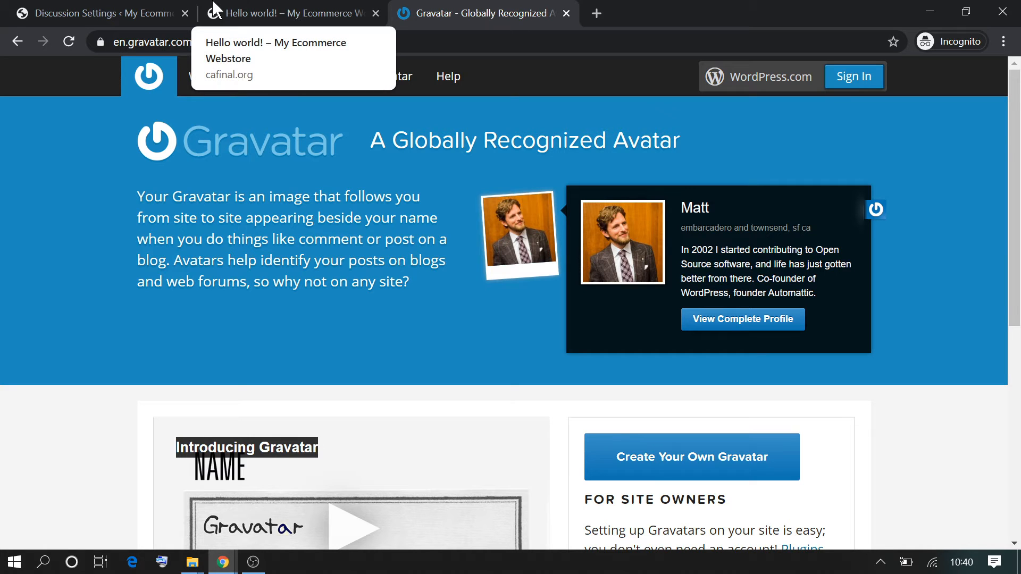
# Step: Go back to the Discussion Settings and review the page from the avatar options up to the default post settings
pyautogui.click(143, 10)
pyautogui.scroll(2, 664, 352)
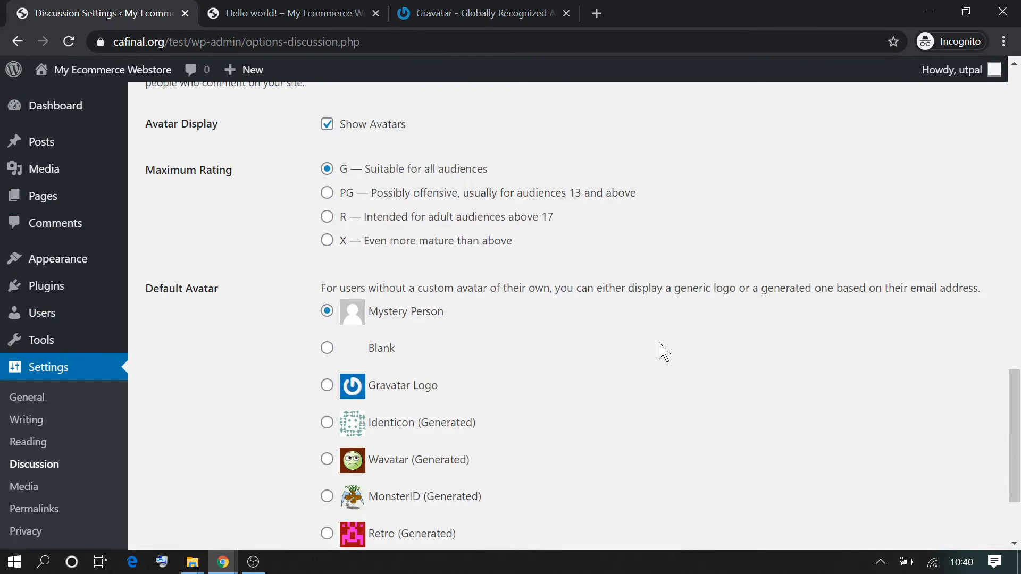
pyautogui.scroll(15, 612, 343)
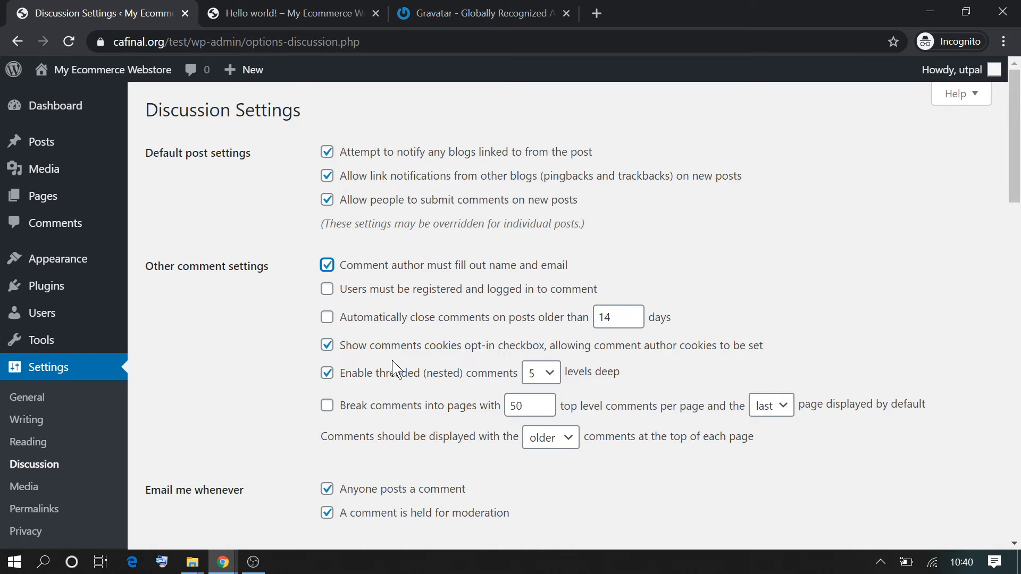
# Step: Examine the available choices for nested comment depth and for the display order of comments without changing them
pyautogui.scroll(-1, 394, 369)
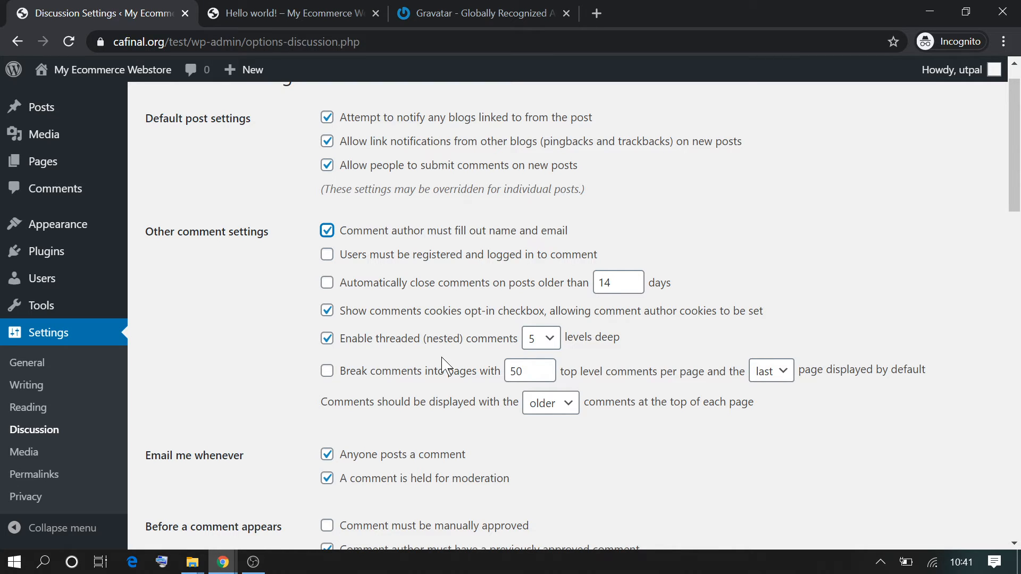
pyautogui.click(549, 342)
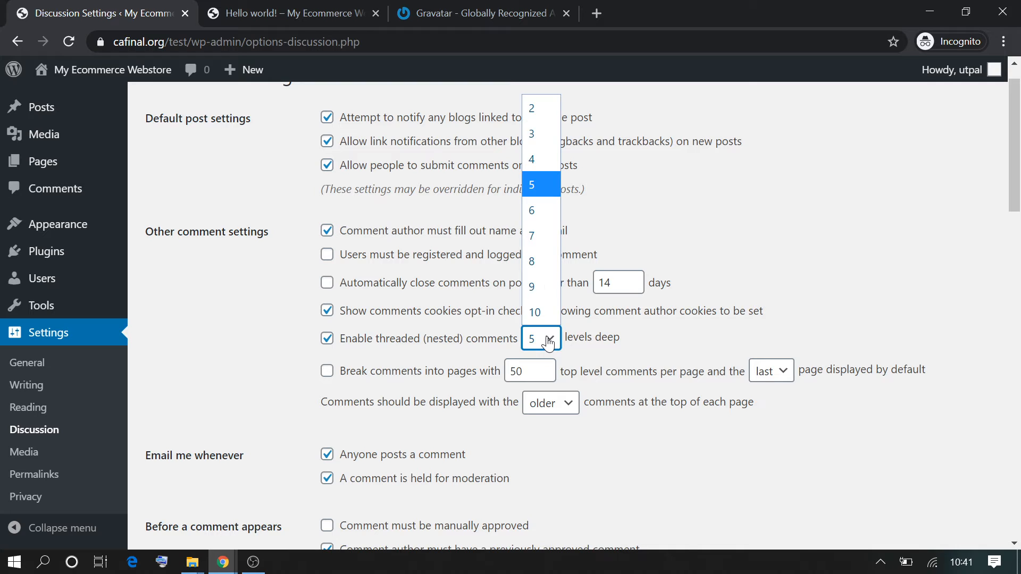
pyautogui.click(611, 415)
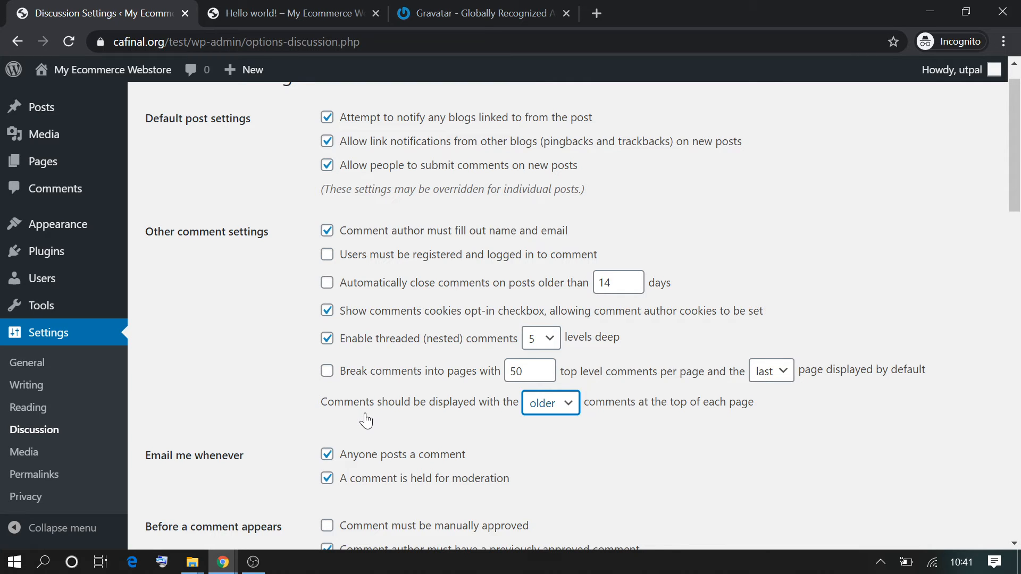
pyautogui.click(562, 412)
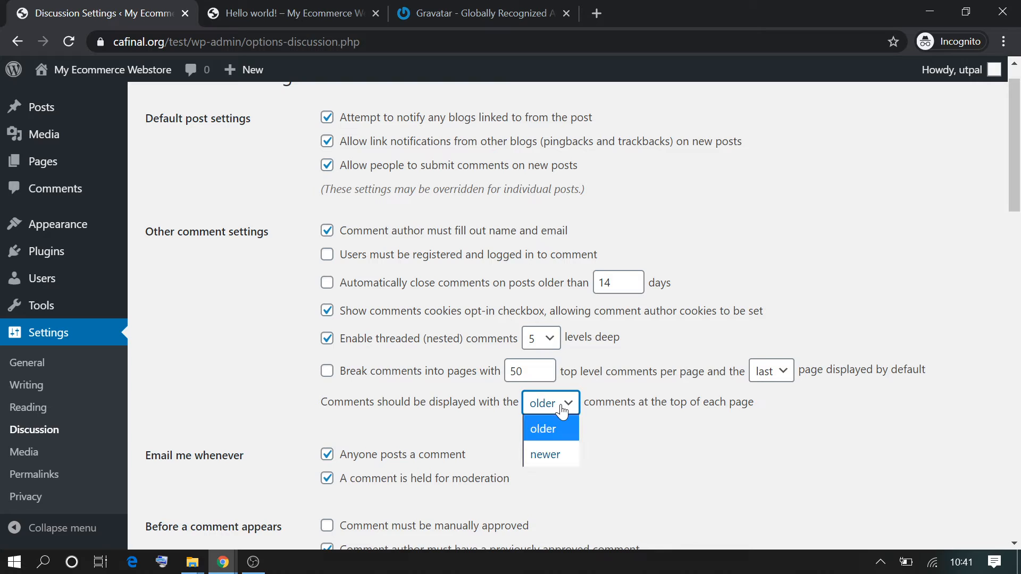
pyautogui.click(604, 462)
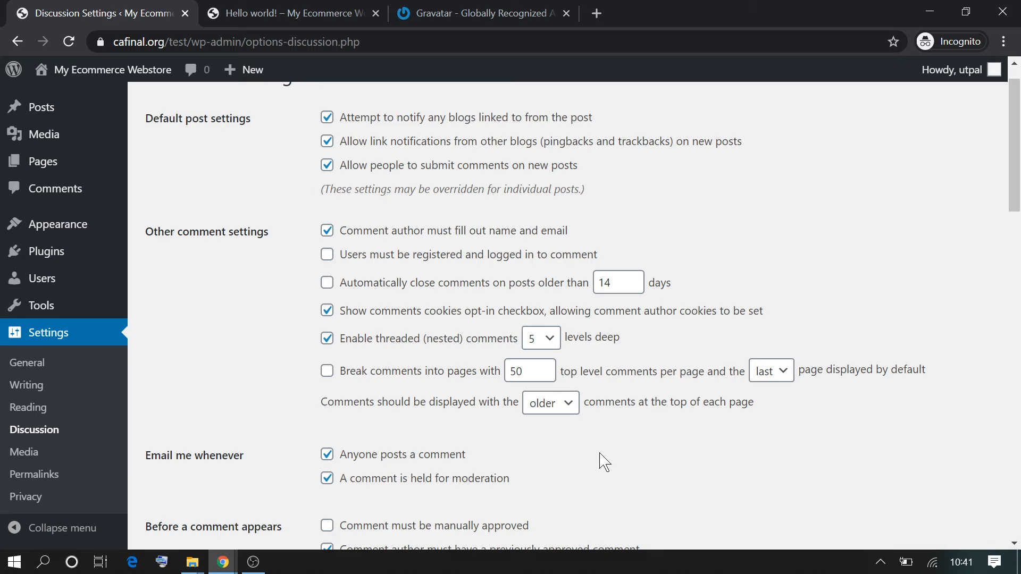
# Step: Turn off the email notifications for anyone posting a comment and for a comment being held for moderation
pyautogui.scroll(-3, 605, 463)
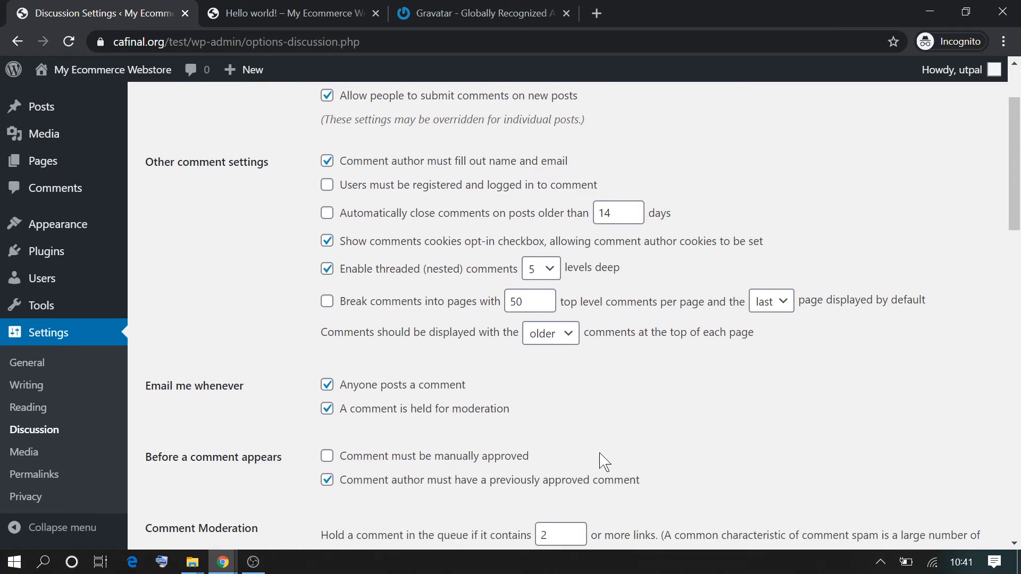
pyautogui.scroll(1, 599, 448)
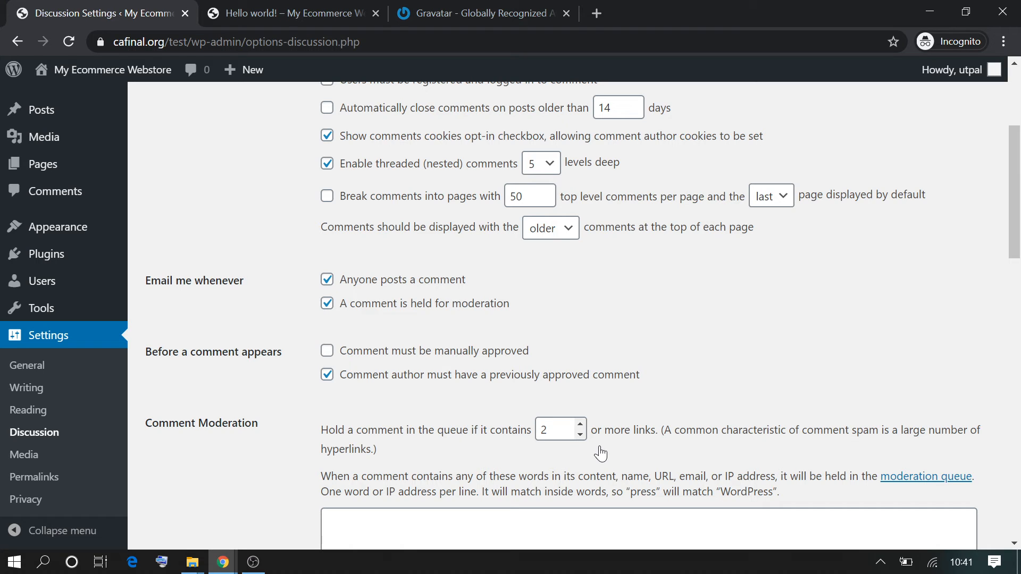
pyautogui.click(328, 281)
pyautogui.click(327, 304)
# Step: Require comments to be manually approved and turn off the requirement that authors have a previously approved comment
pyautogui.click(431, 355)
pyautogui.doubleClick(428, 379)
pyautogui.click(375, 378)
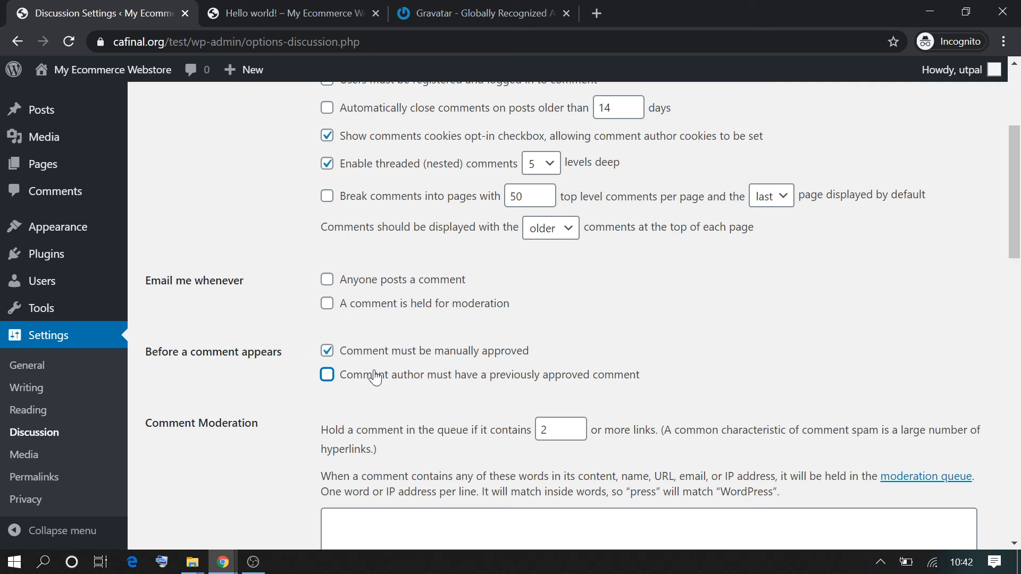
pyautogui.scroll(-1, 375, 378)
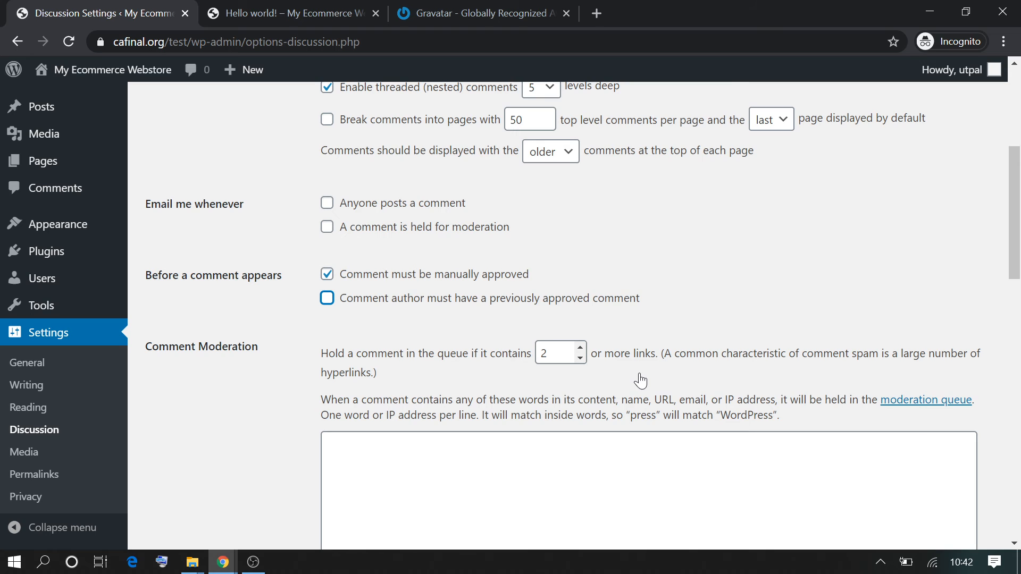
# Step: Review the Comment Moderation and Comment Blocklist word fields and the avatar display and maximum rating options
pyautogui.scroll(-4, 641, 381)
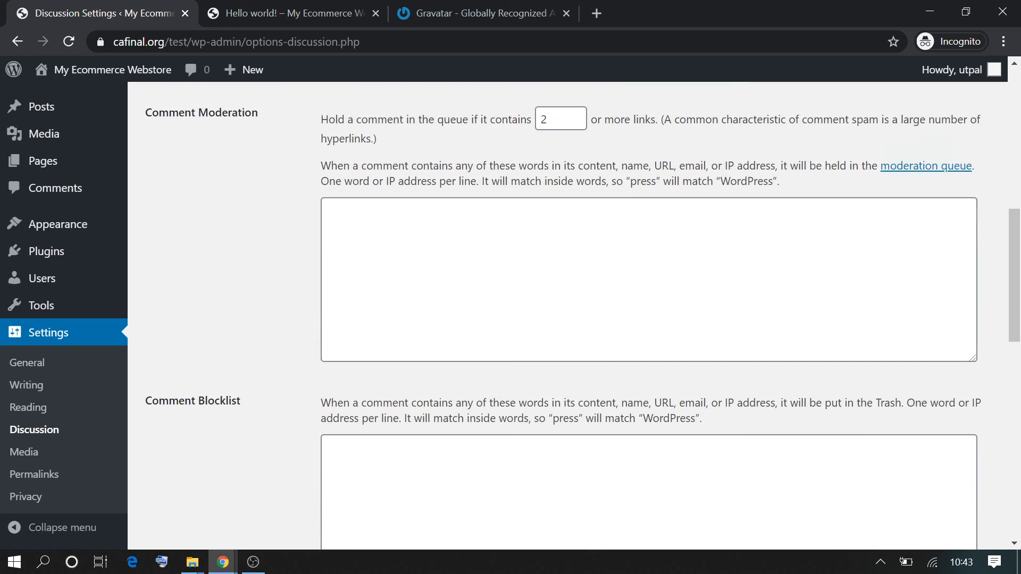
pyautogui.scroll(-2, 477, 287)
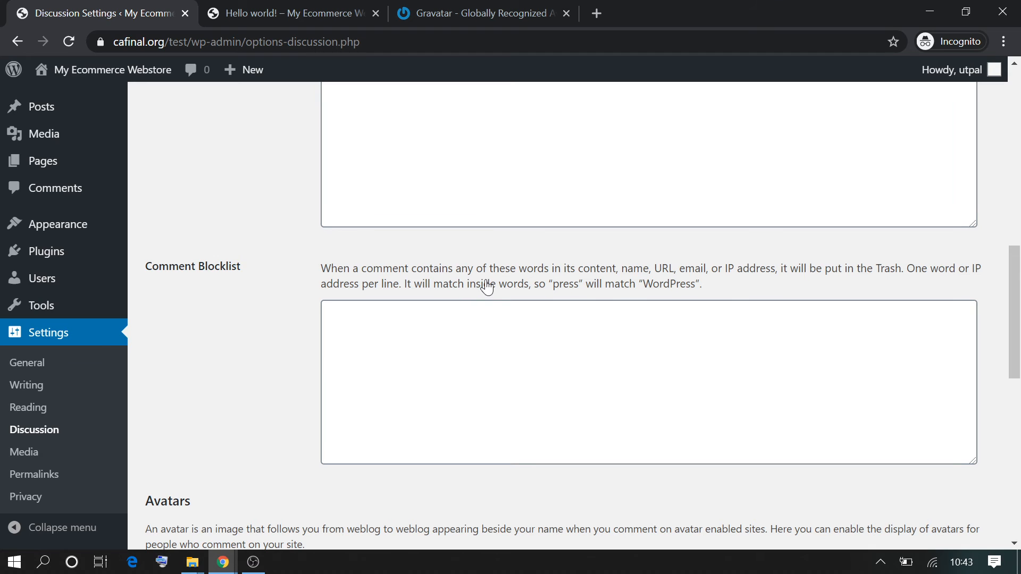
pyautogui.click(473, 346)
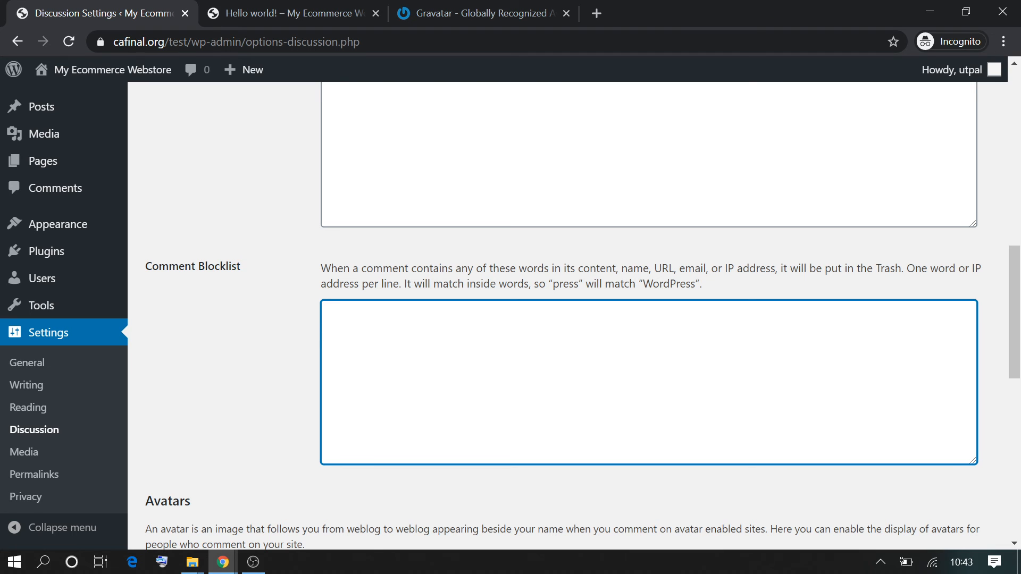
pyautogui.scroll(-6, 574, 319)
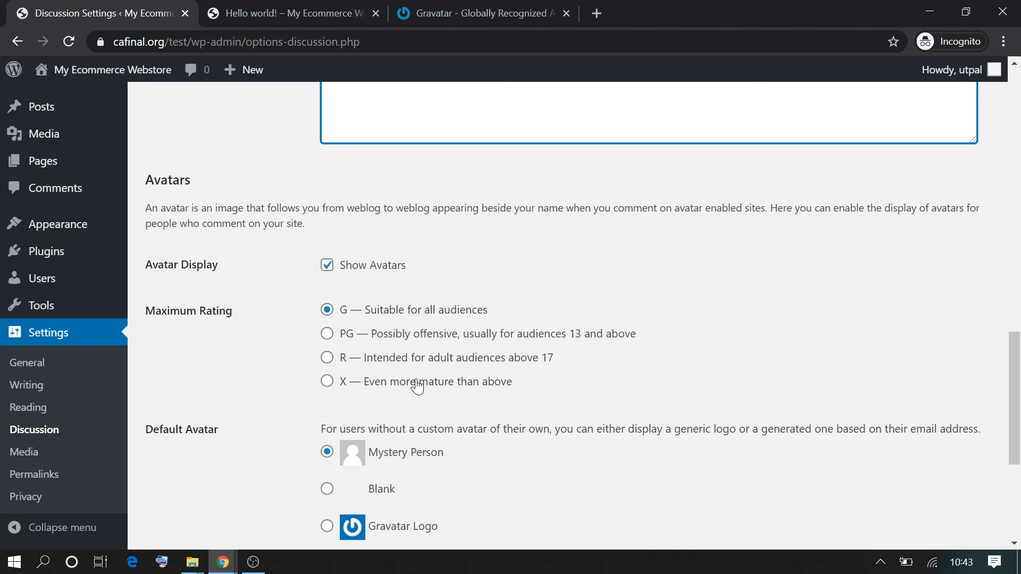
# Step: Try the Blank and Gravatar Logo options for the default avatar, then reselect Mystery Person
pyautogui.scroll(-5, 447, 382)
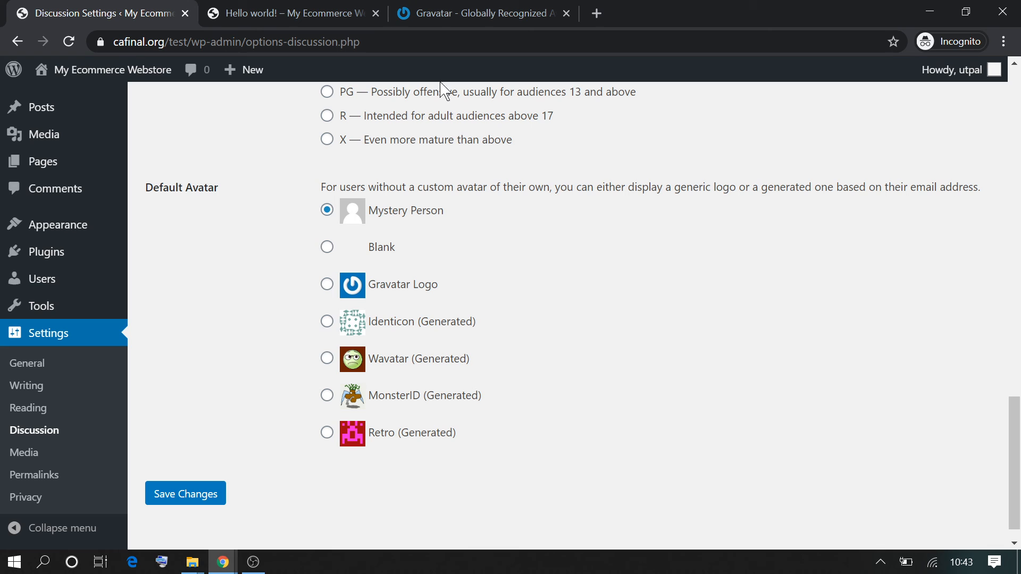
pyautogui.click(326, 249)
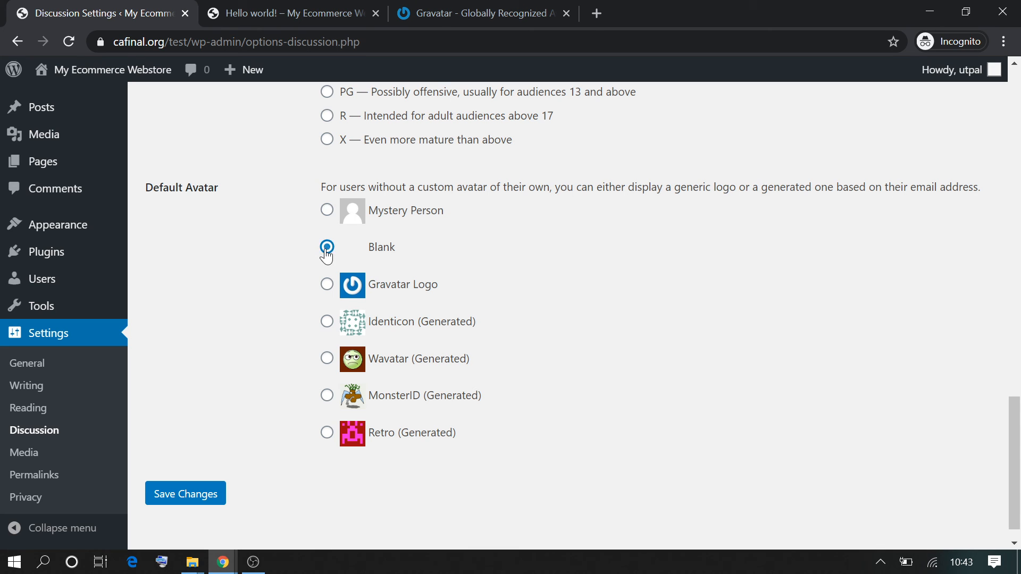
pyautogui.click(326, 284)
pyautogui.click(327, 248)
pyautogui.click(327, 211)
# Step: Save the changes made to the discussion settings
pyautogui.scroll(15, 488, 367)
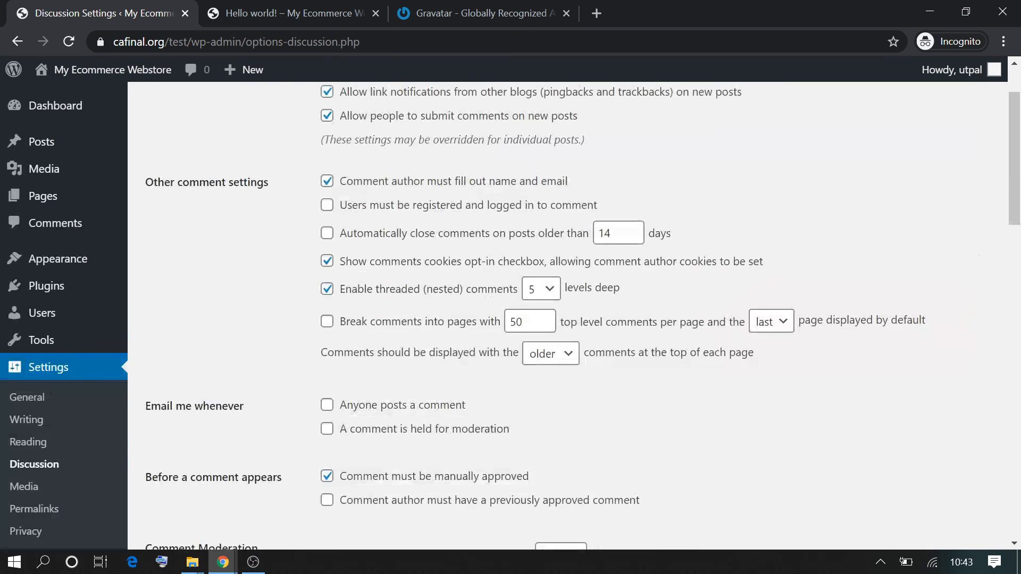
pyautogui.scroll(-15, 486, 365)
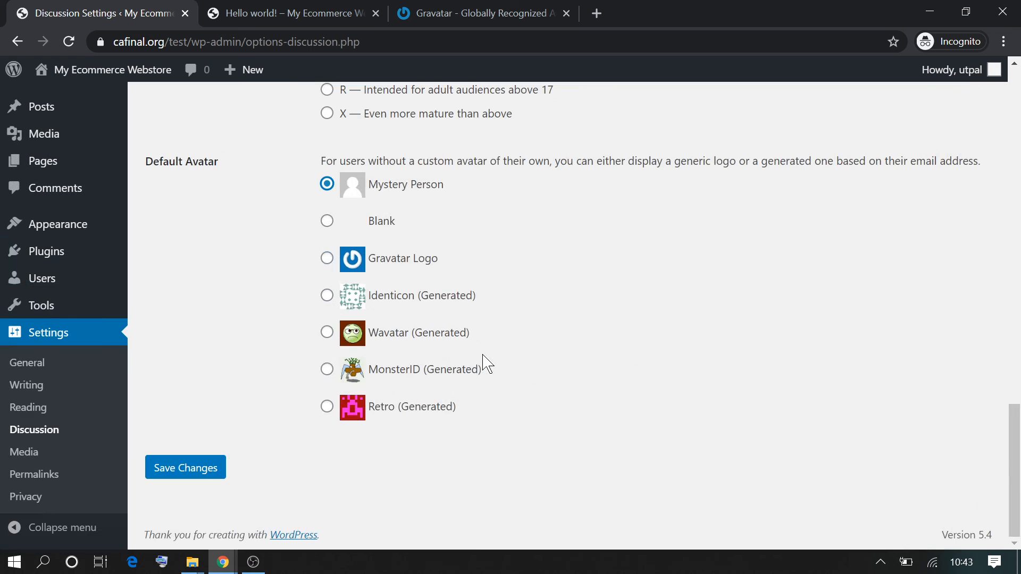
pyautogui.click(182, 485)
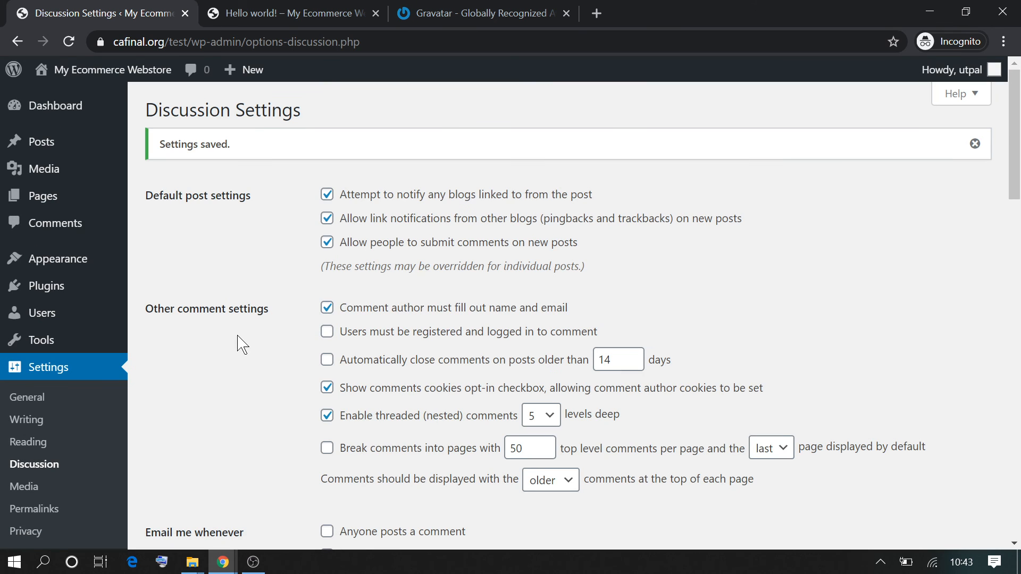
# Step: Review the saved discussion settings from the default post options through comment moderation and the blocklist to the default avatar choices
pyautogui.scroll(-5, 824, 355)
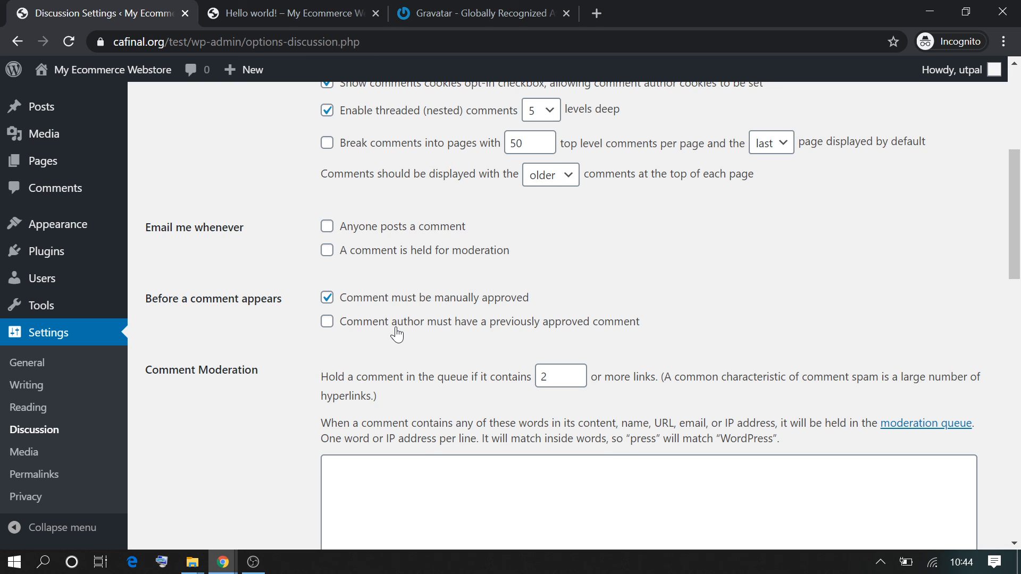
pyautogui.scroll(4, 397, 334)
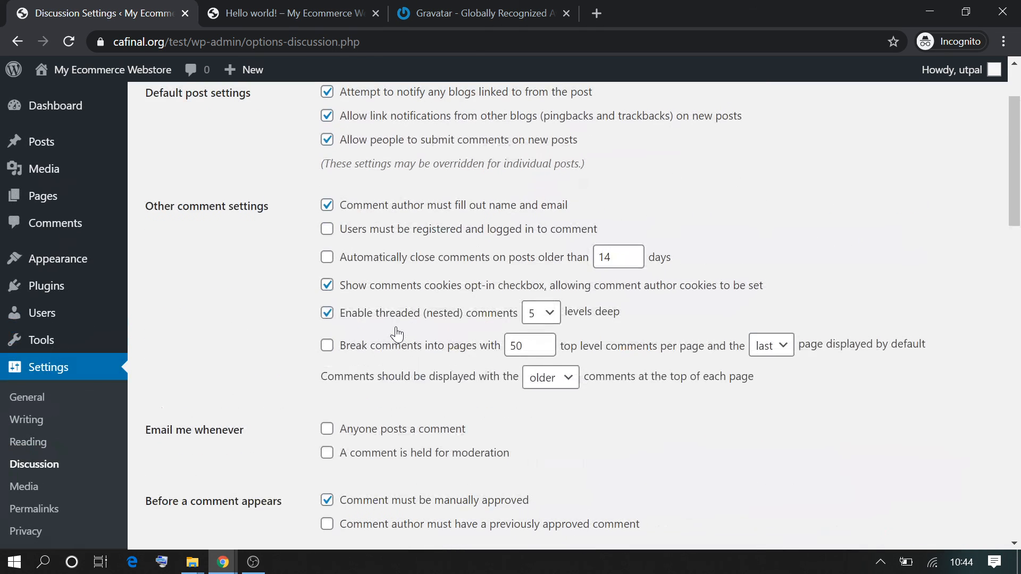
pyautogui.scroll(-15, 398, 334)
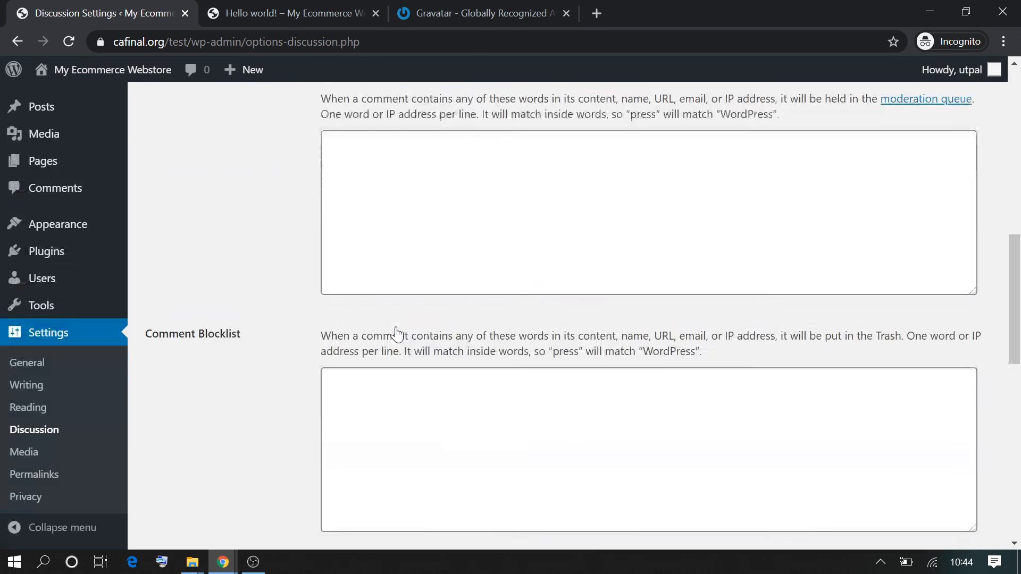
pyautogui.scroll(-8, 397, 334)
pyautogui.scroll(3, 399, 335)
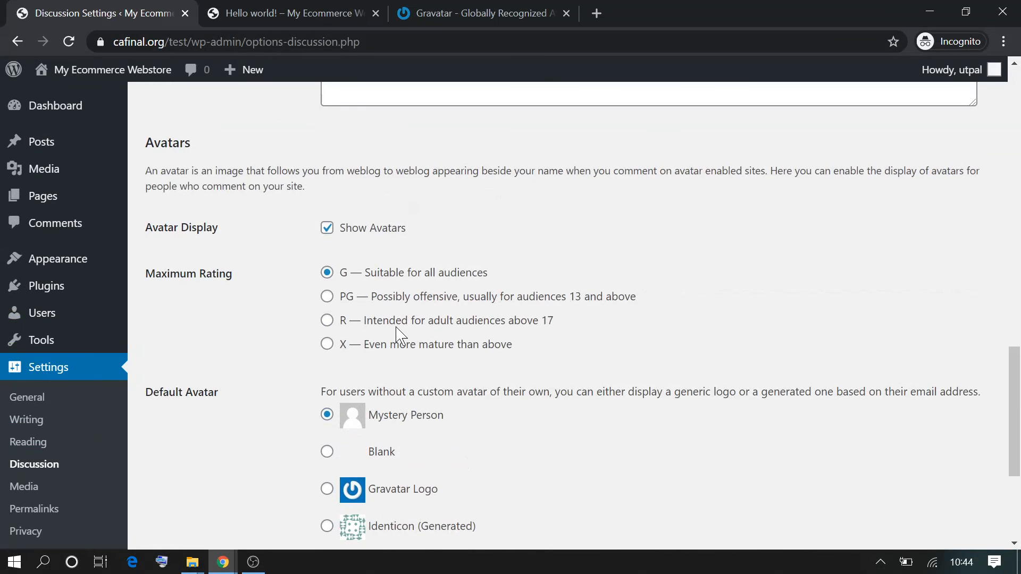
pyautogui.scroll(-5, 530, 351)
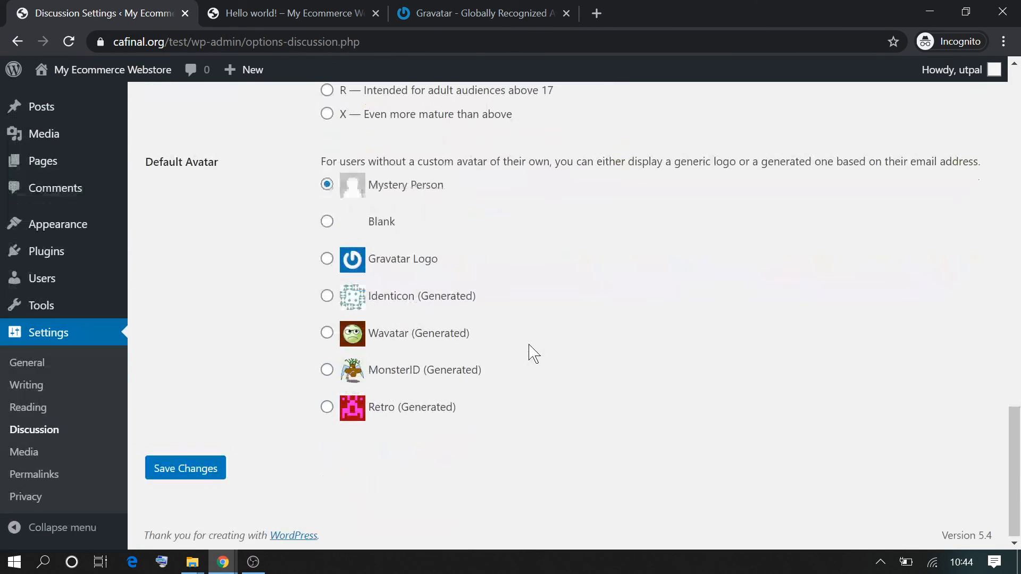
pyautogui.scroll(2, 533, 353)
pyautogui.scroll(20, 533, 354)
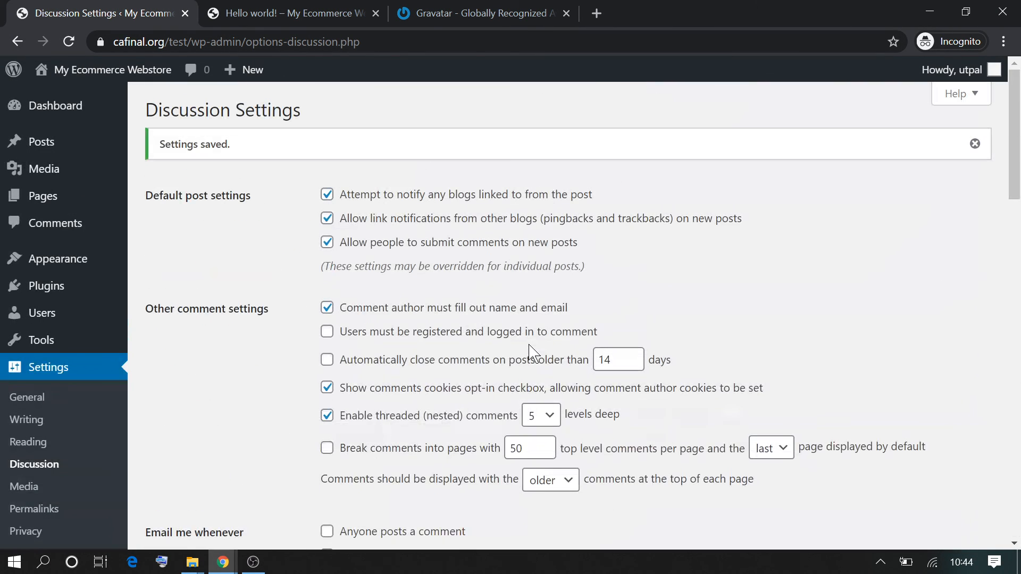